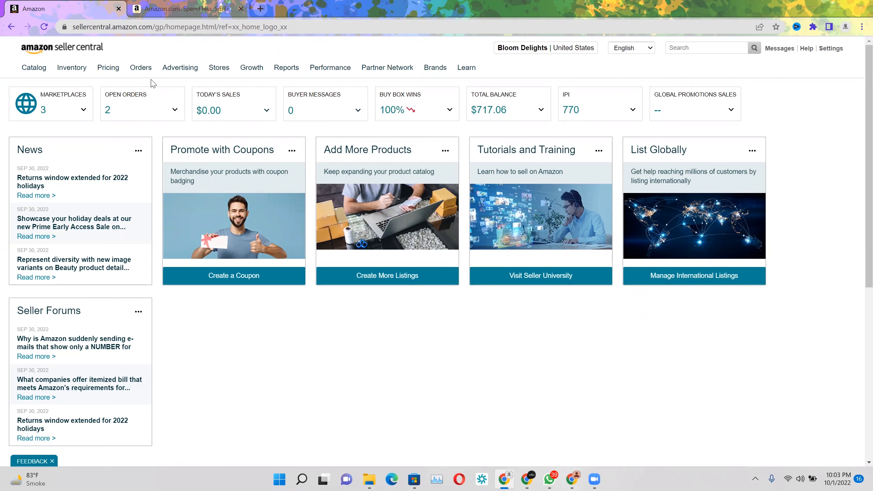
Start adding a new catalog product that is not sold on Amazon
{"action": "mouse_move", "coordinate": [34, 74]}
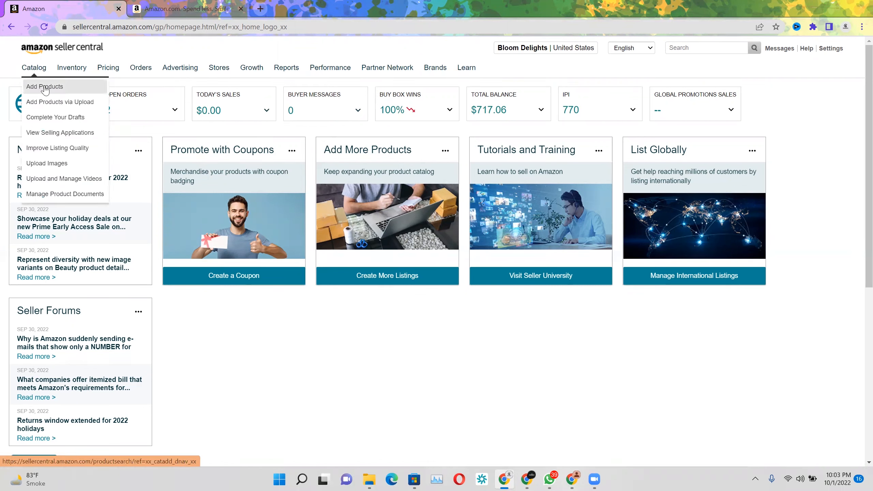
{"action": "mouse_move", "coordinate": [69, 74]}
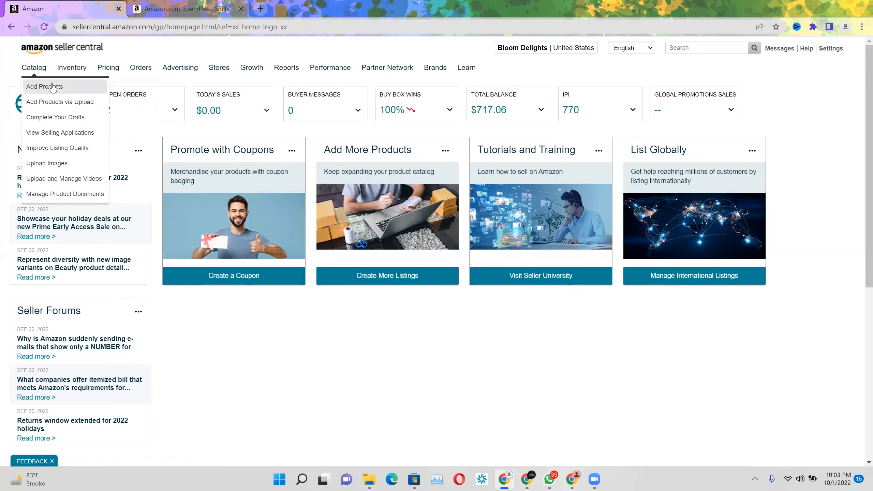
{"action": "left_click", "coordinate": [52, 87]}
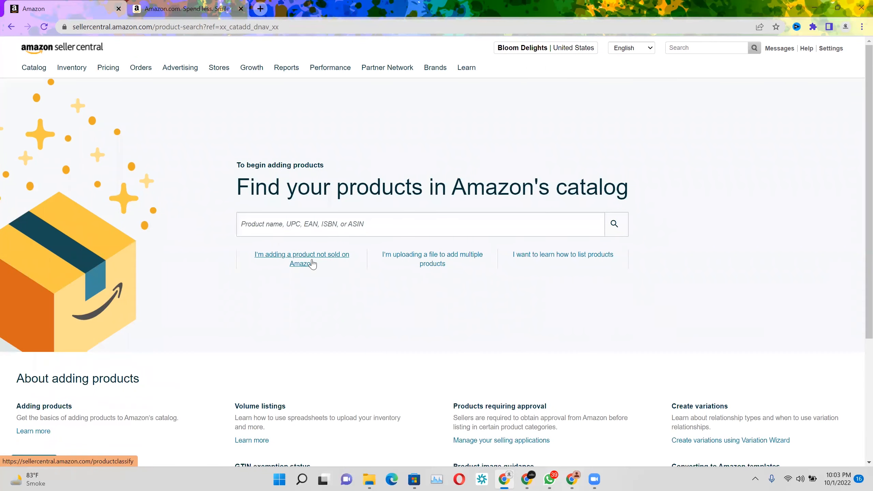
{"action": "left_click", "coordinate": [313, 264]}
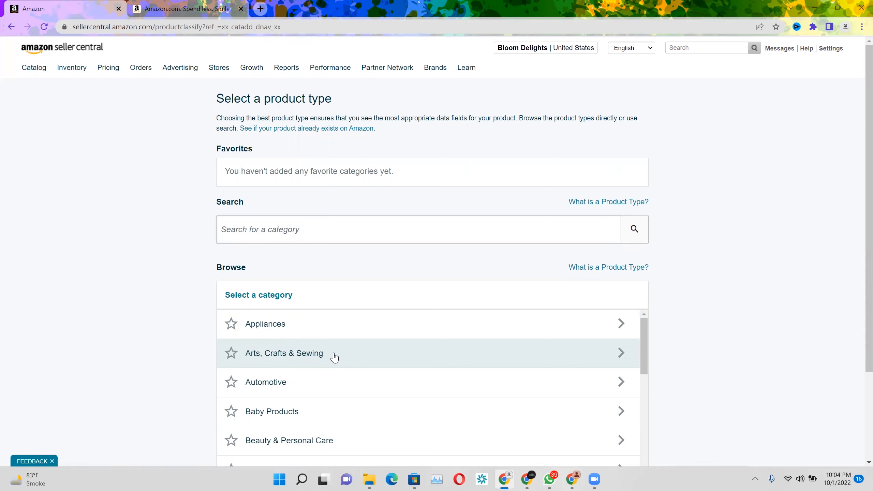
Switch to the Amazon.com storefront and search all departments for "mobile cases iphone 14 pro max"
{"action": "left_click", "coordinate": [181, 5]}
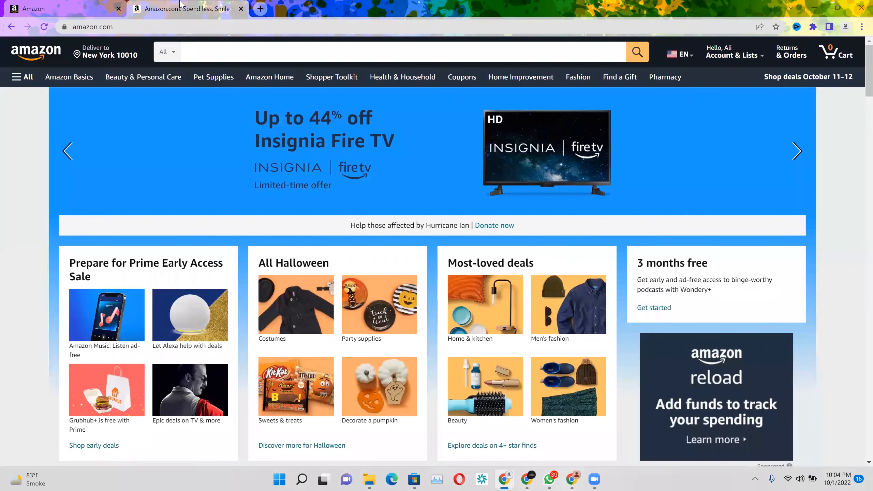
{"action": "left_click", "coordinate": [228, 52]}
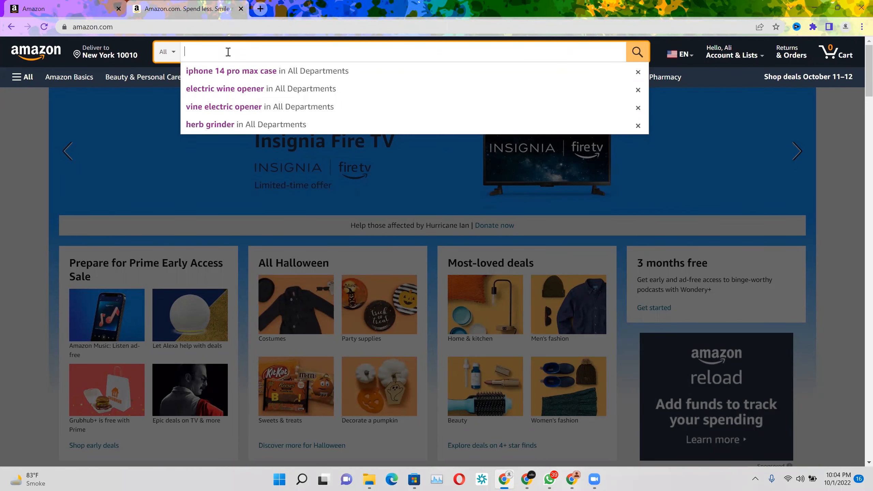
{"action": "type", "text": "mobile case iphone 14 pro max"}
{"action": "key", "text": "Return"}
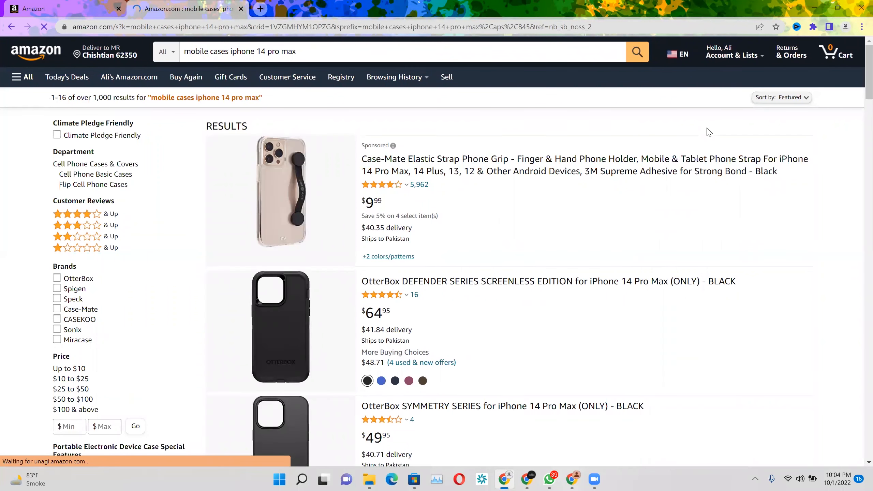
Open the Case-Mate Elastic Strap Phone Grip listing from the results and examine its manufacturer content, customer questions and product information
{"action": "scroll", "coordinate": [857, 89], "scroll_direction": "down", "scroll_amount": 1}
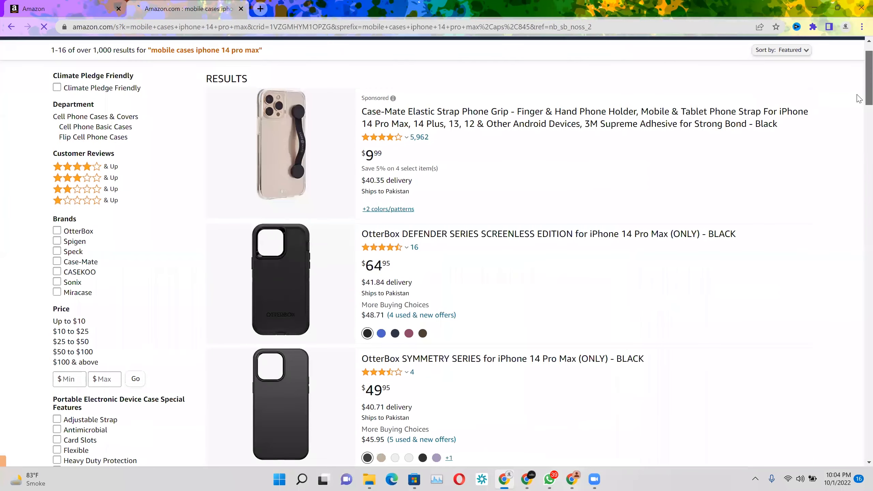
{"action": "scroll", "coordinate": [304, 160], "scroll_direction": "down", "scroll_amount": 3}
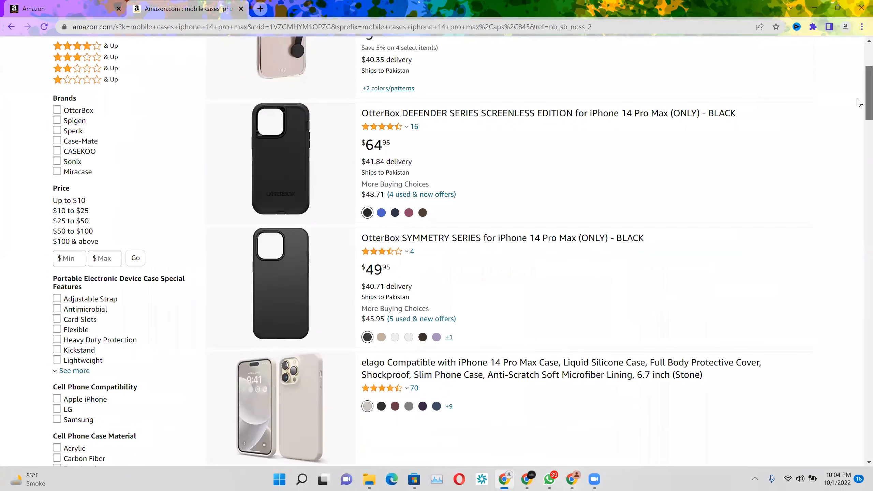
{"action": "scroll", "coordinate": [288, 132], "scroll_direction": "up", "scroll_amount": 3}
{"action": "left_click", "coordinate": [288, 132]}
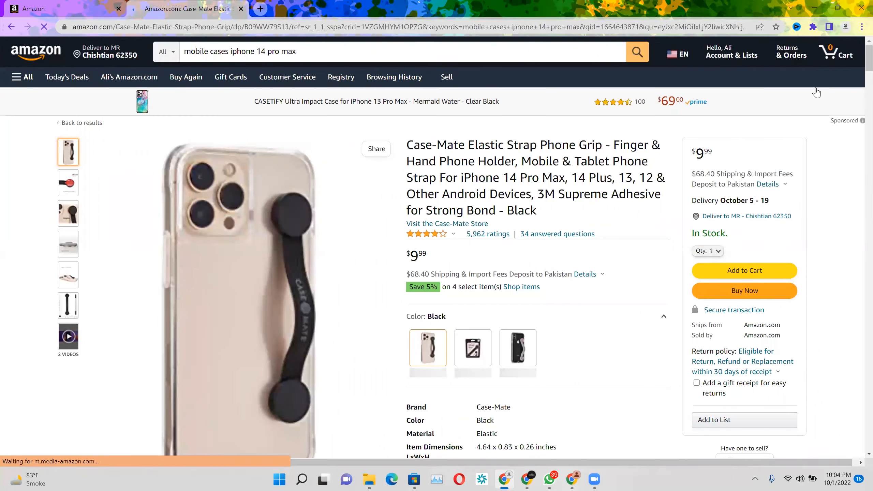
{"action": "left_click_drag", "start_coordinate": [857, 66], "coordinate": [857, 150]}
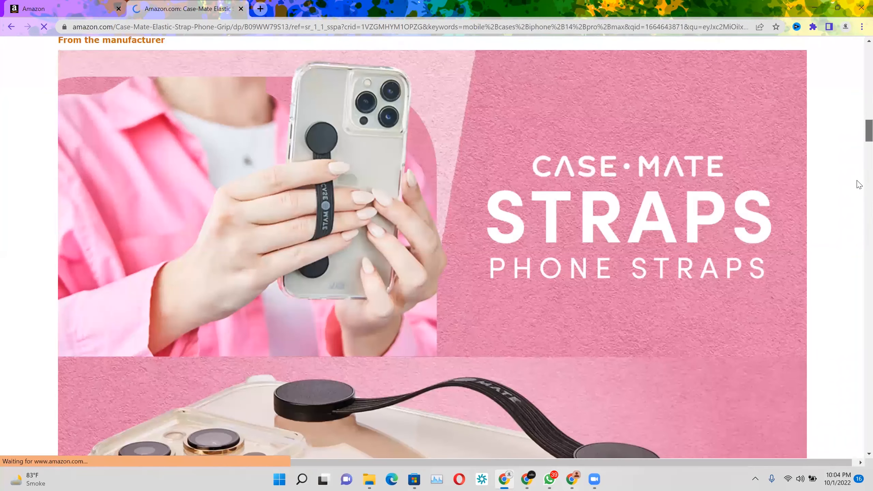
{"action": "scroll", "coordinate": [859, 243], "scroll_direction": "down", "scroll_amount": 10}
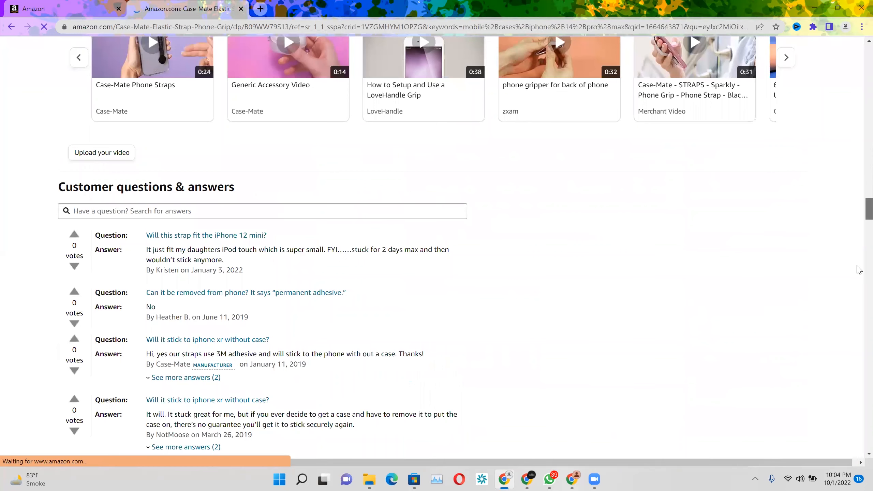
{"action": "scroll", "coordinate": [860, 270], "scroll_direction": "down", "scroll_amount": 10}
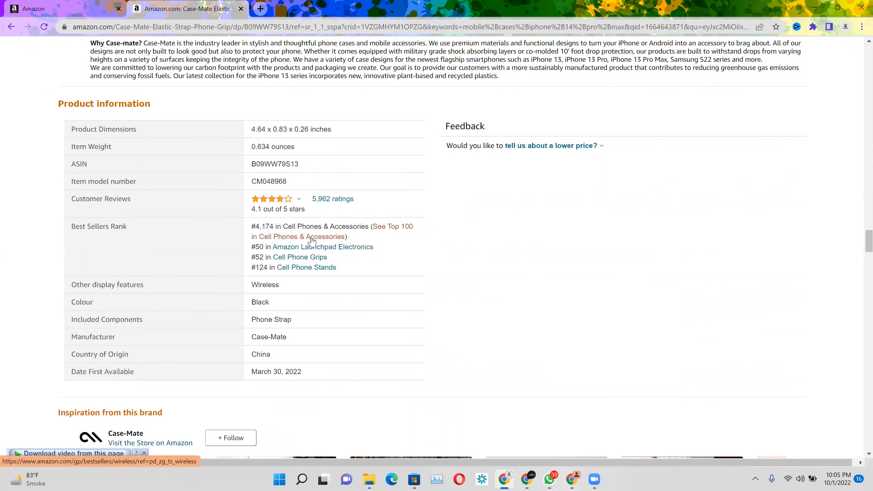
Back in Seller Central, search product types for "mobile cases iphone 14 pro max" and select CELLULAR PHONE CASE under Basic Cases
{"action": "left_click", "coordinate": [26, 3]}
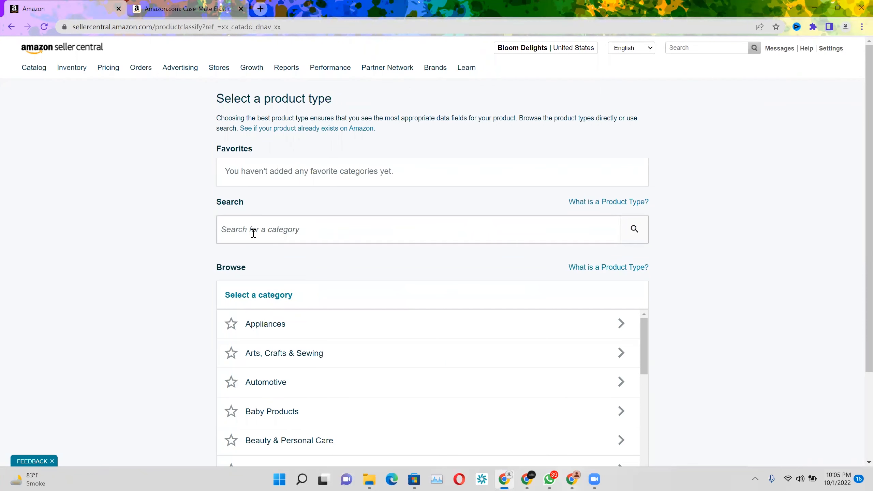
{"action": "type", "text": "mobile cases iphone 14 pro max"}
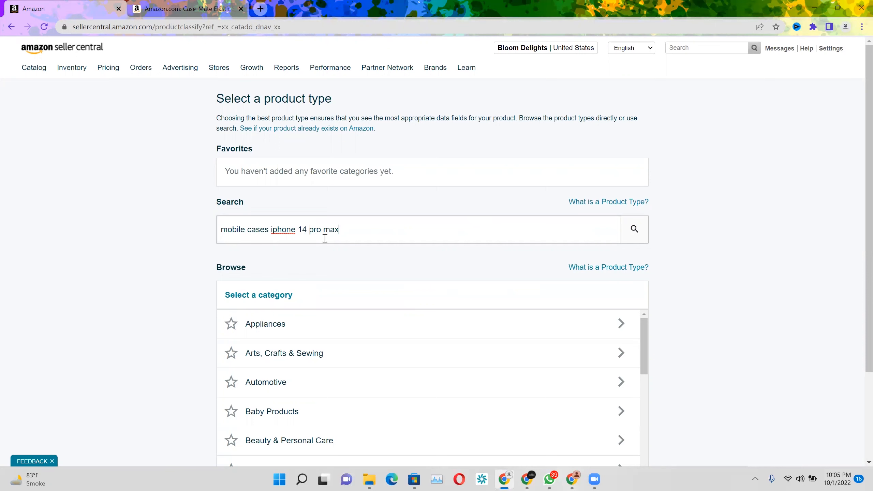
{"action": "key", "text": "Return"}
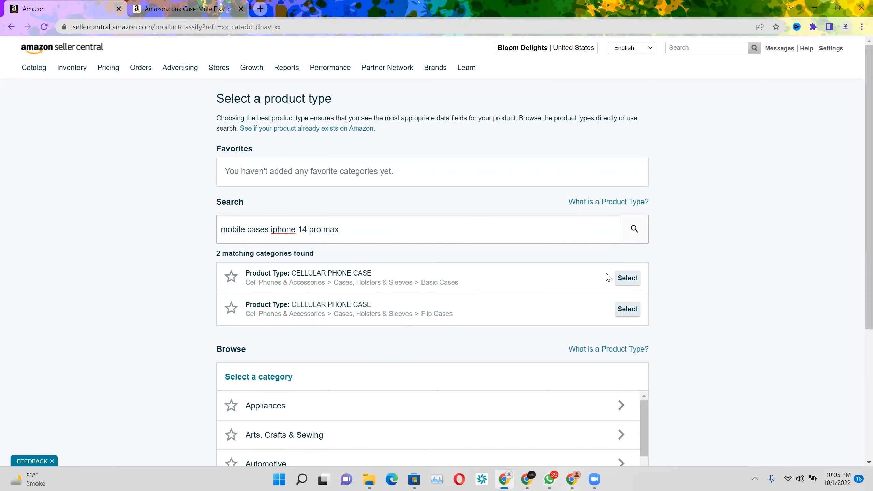
{"action": "left_click", "coordinate": [623, 279]}
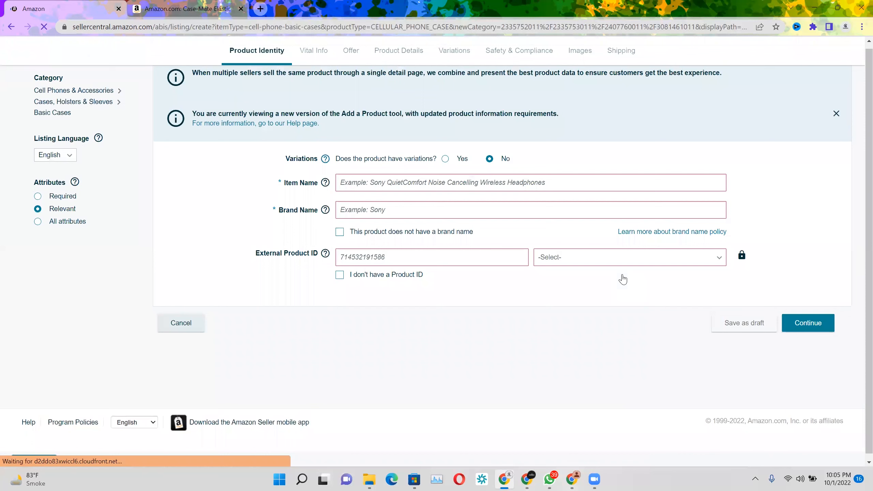
Enter "mobile cases iphone 14 pro max" as the item name and Greasure as the brand name
{"action": "left_click", "coordinate": [377, 181]}
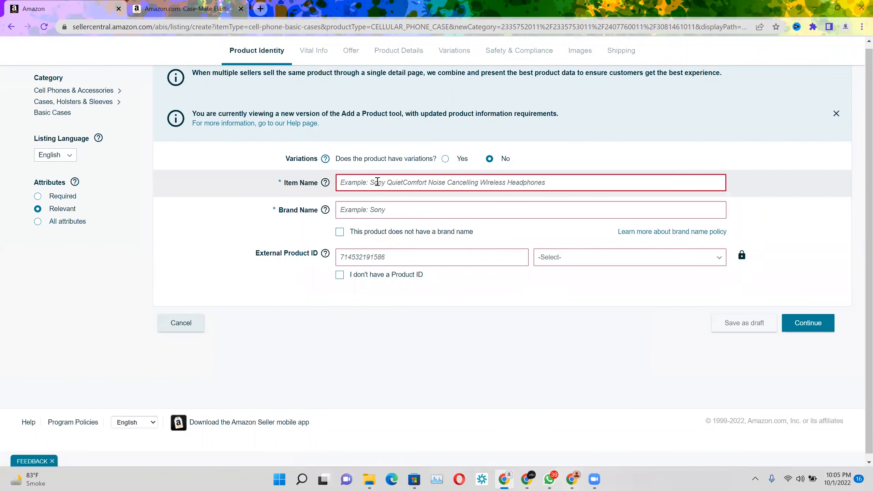
{"action": "type", "text": "mobile cases iphone 14 pro max"}
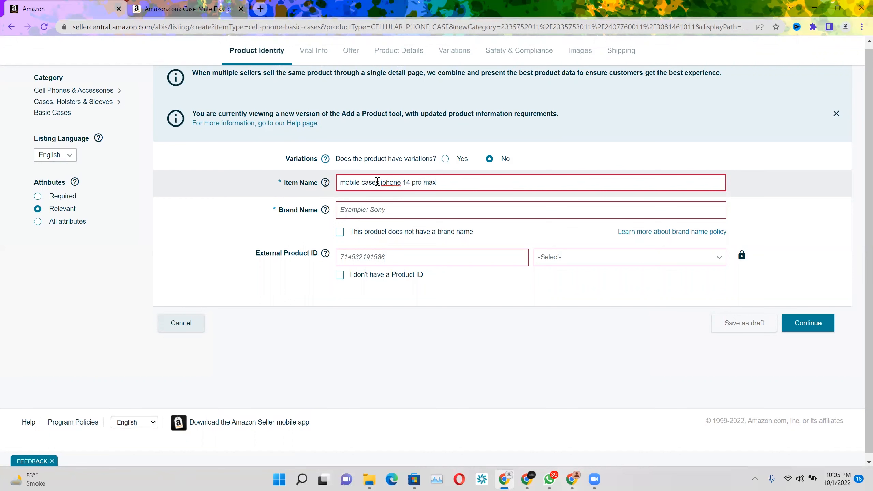
{"action": "left_click", "coordinate": [351, 213]}
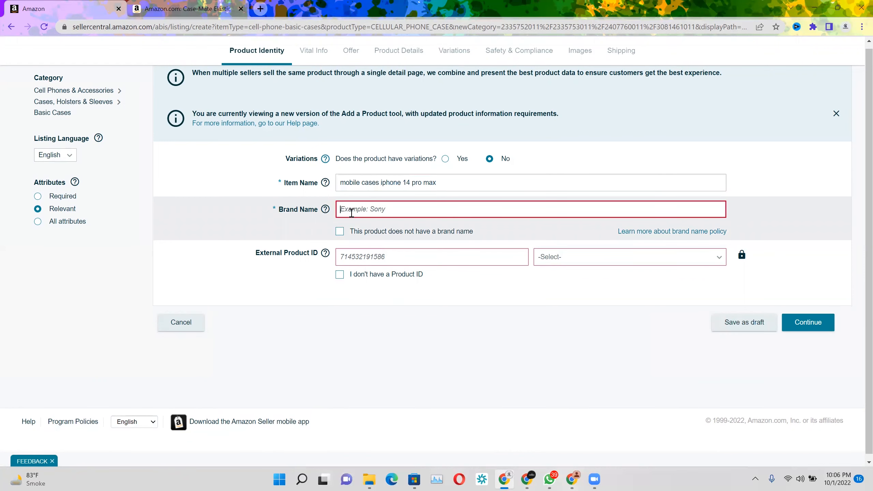
{"action": "type", "text": "Greasure"}
Declare that the product has no product ID and continue to the vital info
{"action": "left_click", "coordinate": [365, 259]}
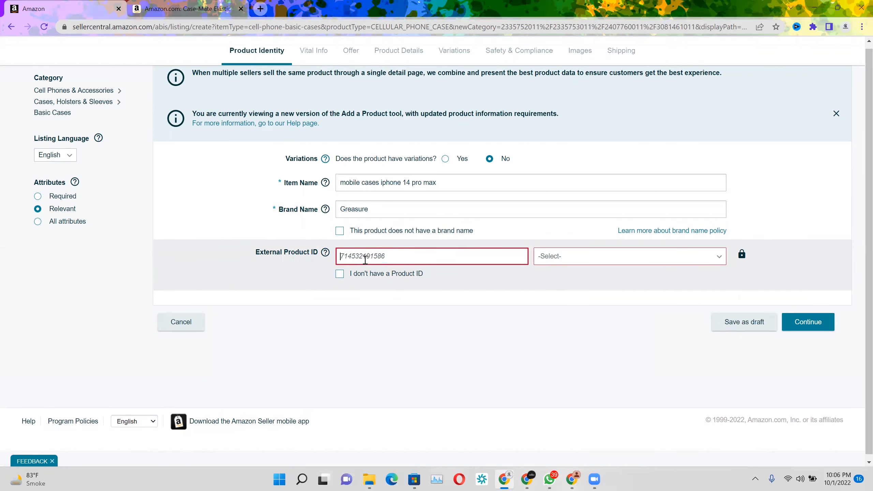
{"action": "left_click", "coordinate": [340, 274]}
{"action": "left_click", "coordinate": [802, 328]}
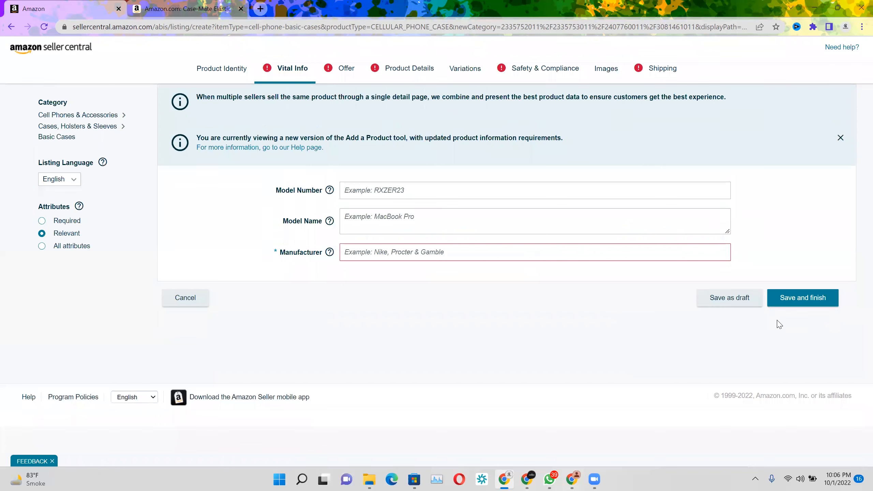
Set the manufacturer to Greasure in the vital info, leaving model number and model name blank
{"action": "left_click", "coordinate": [370, 183]}
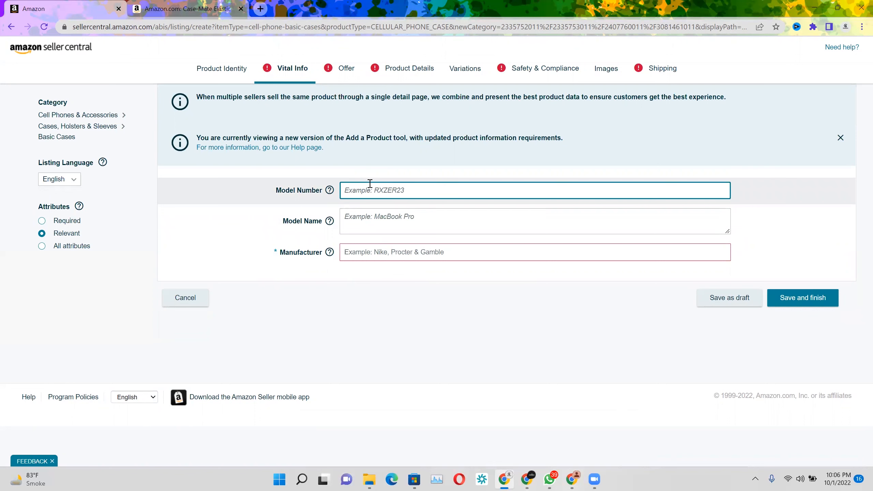
{"action": "left_click", "coordinate": [374, 254]}
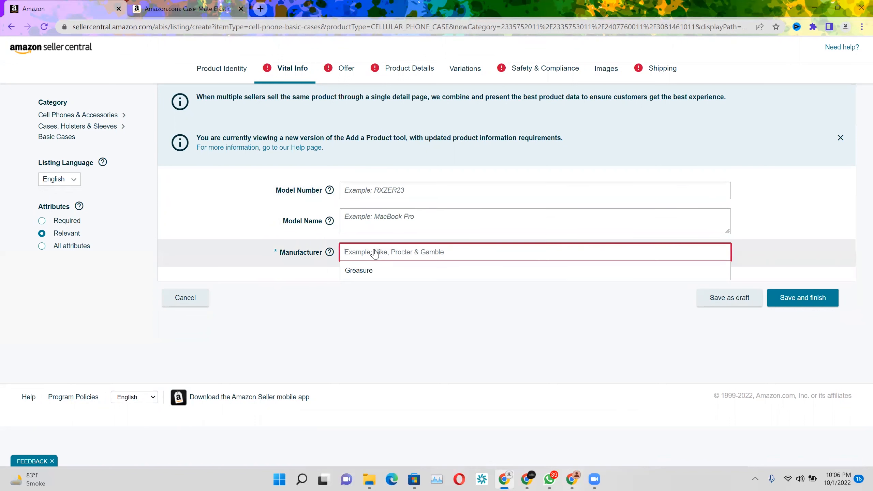
{"action": "left_click", "coordinate": [370, 271]}
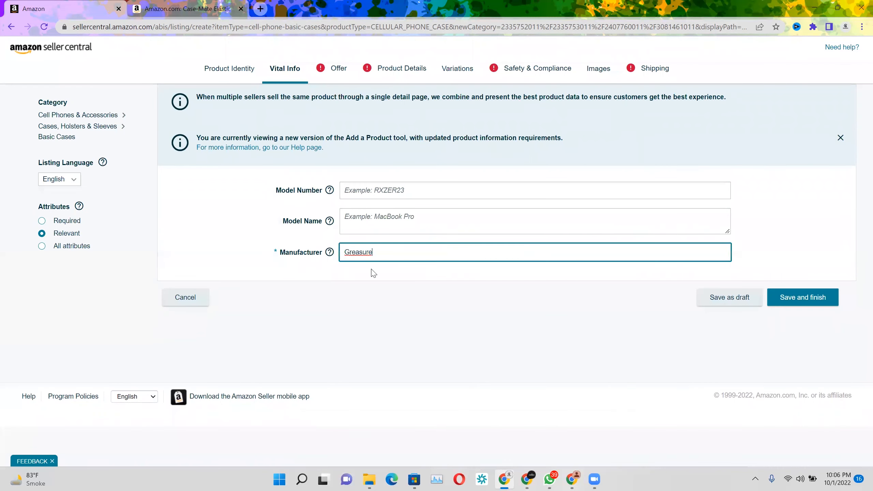
In the offer details, set the quantity to 60 and the price to USD 20
{"action": "left_click", "coordinate": [338, 76]}
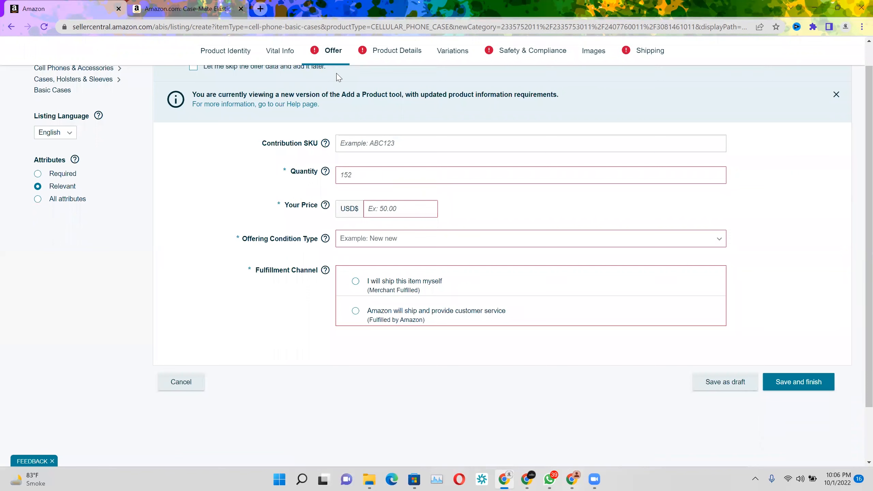
{"action": "left_click", "coordinate": [369, 173]}
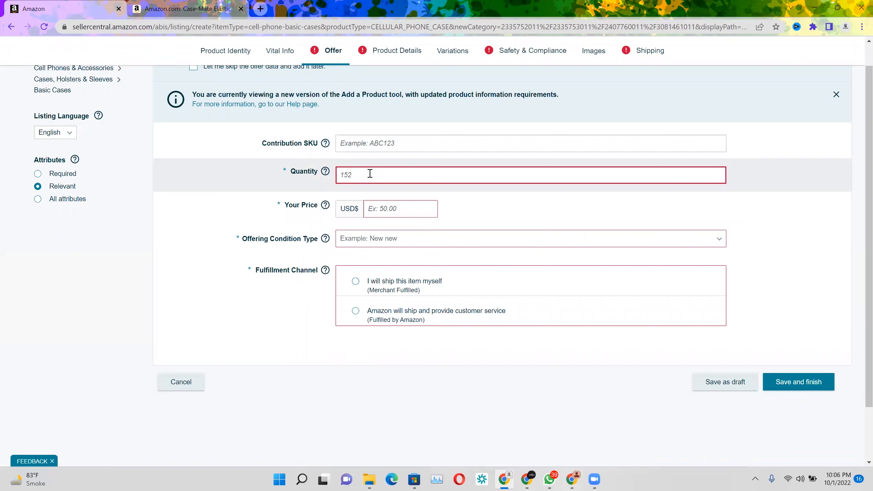
{"action": "type", "text": "60"}
{"action": "left_click", "coordinate": [385, 203]}
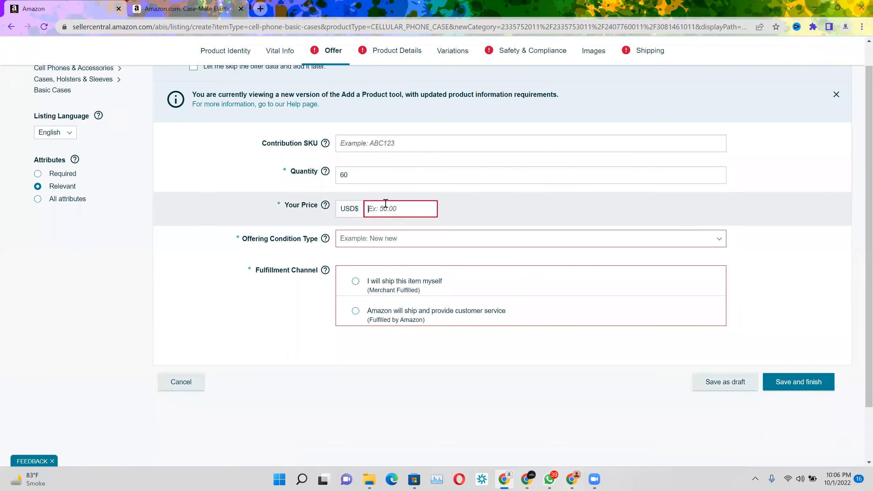
{"action": "type", "text": "20"}
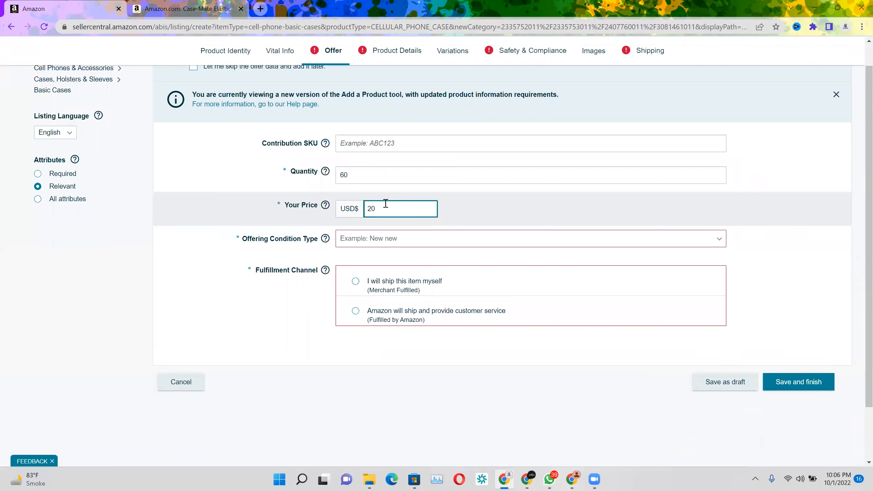
Set the offering condition to New and choose merchant fulfillment, shipping the item yourself
{"action": "left_click", "coordinate": [386, 239]}
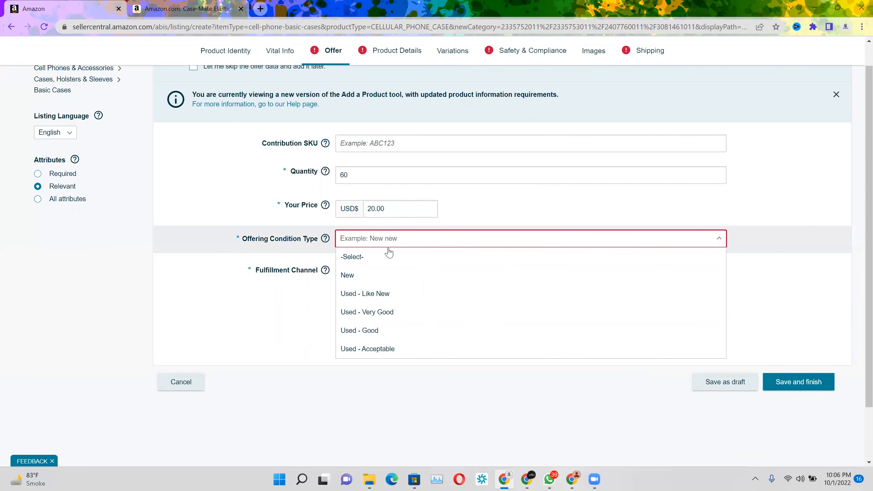
{"action": "left_click", "coordinate": [385, 279]}
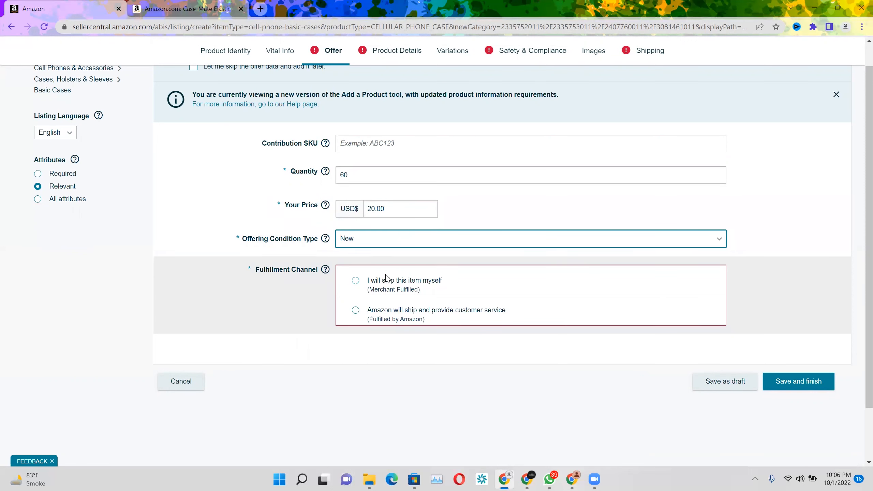
{"action": "left_click", "coordinate": [355, 281]}
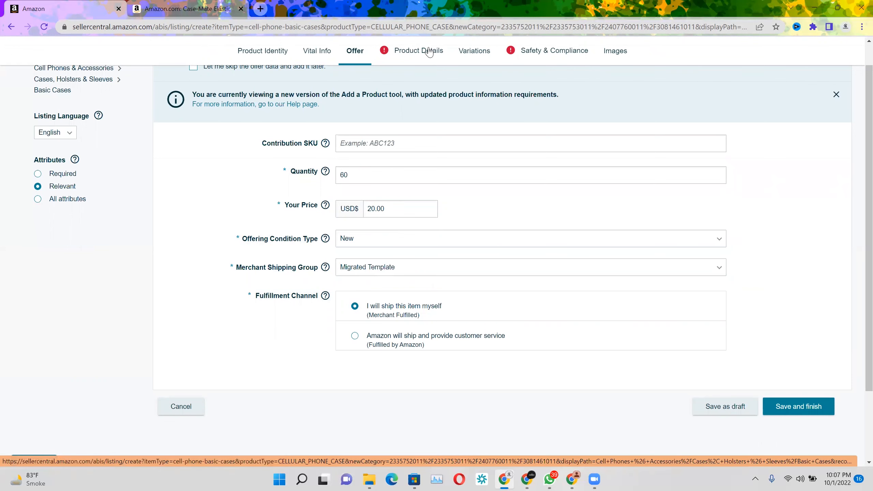
In the product details, enter "mobile cases iphone 14 pro max" as the product description
{"action": "left_click", "coordinate": [429, 52]}
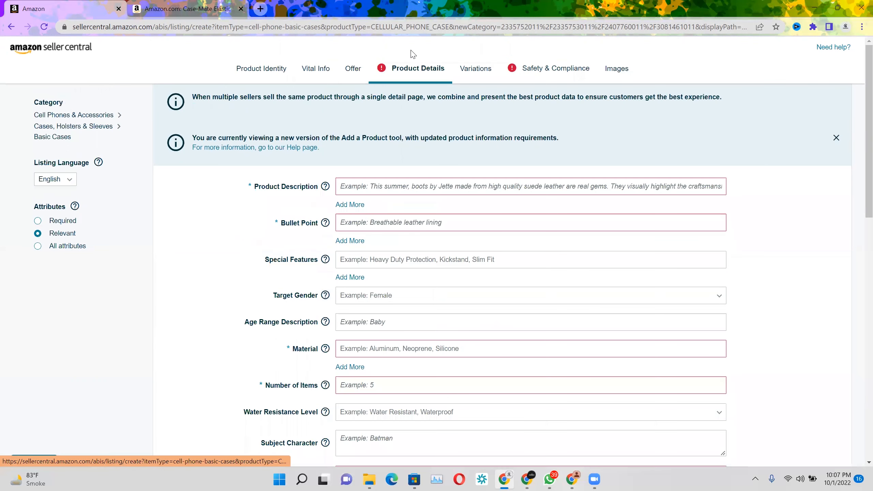
{"action": "left_click", "coordinate": [361, 188]}
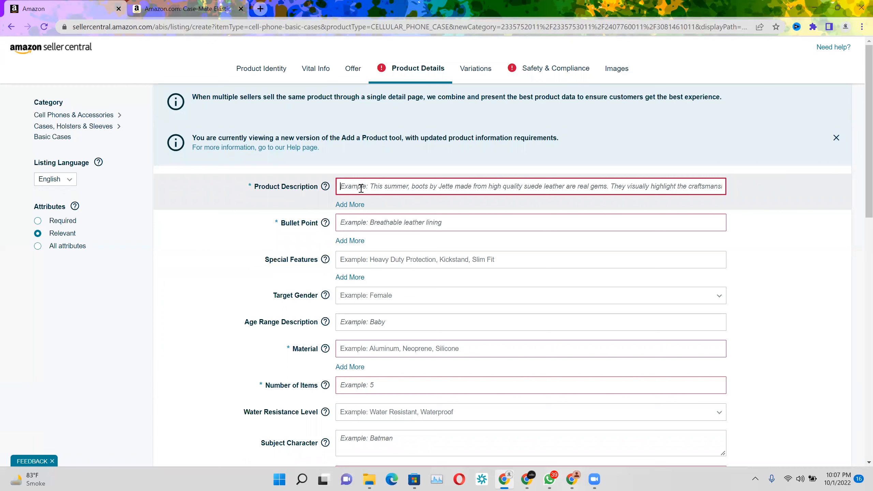
{"action": "type", "text": "mobile cases iphone 14 pro max"}
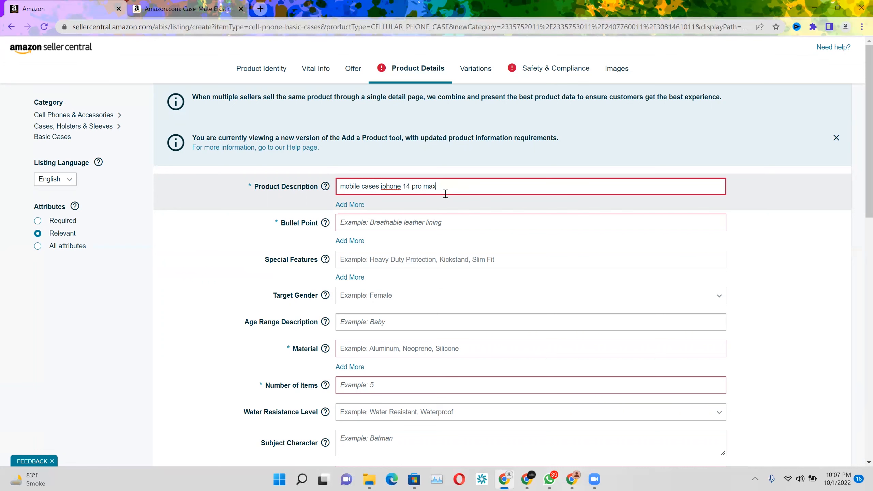
Add two bullet points to the product details, each reading "mobile cases iphone 14 pro max"
{"action": "left_click", "coordinate": [405, 223]}
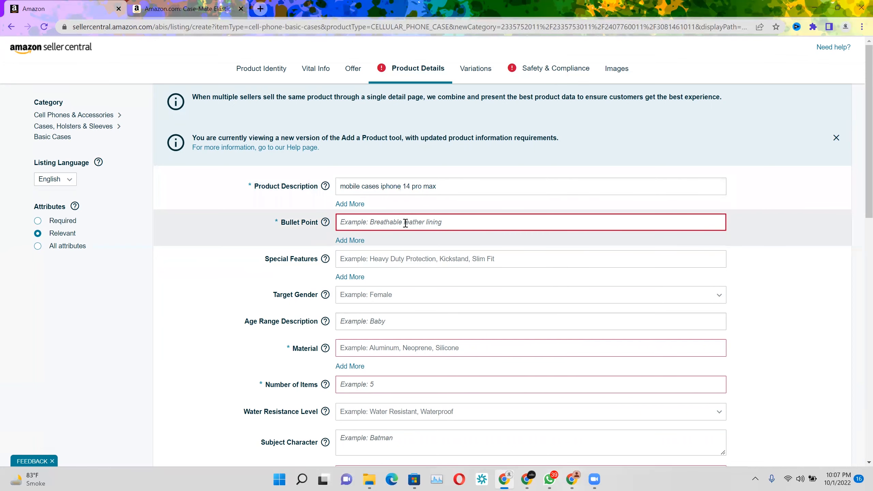
{"action": "type", "text": "mobile cases iphone 14 pro max"}
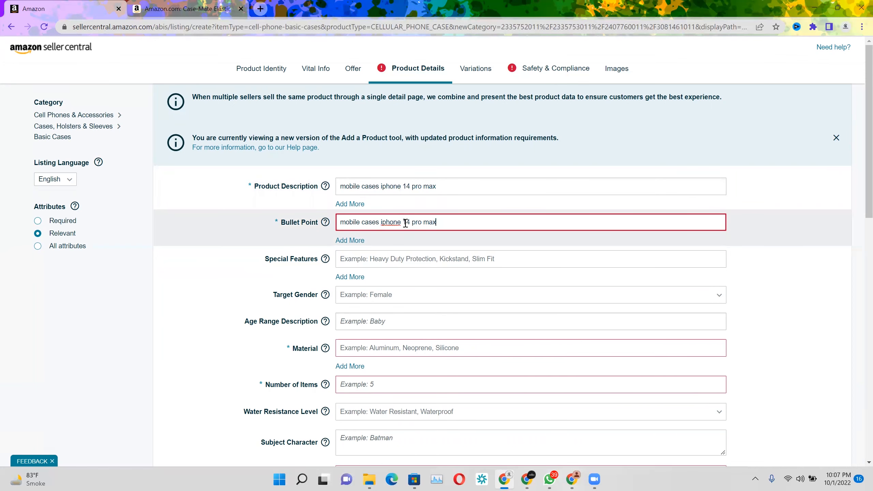
{"action": "left_click", "coordinate": [350, 240]}
{"action": "left_click", "coordinate": [351, 246]}
{"action": "type", "text": "mobile cases iphone 14 pro max"}
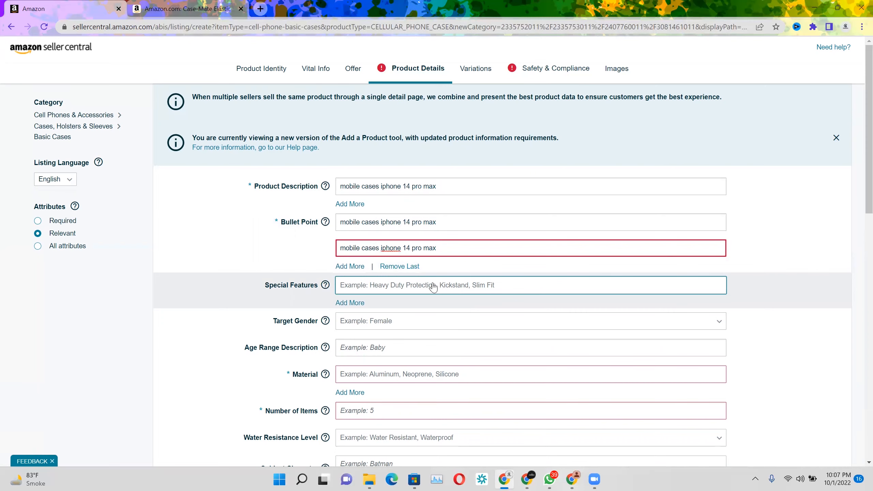
Set the target gender to Unisex, leaving the special features blank
{"action": "scroll", "coordinate": [433, 287], "scroll_direction": "down", "scroll_amount": 2}
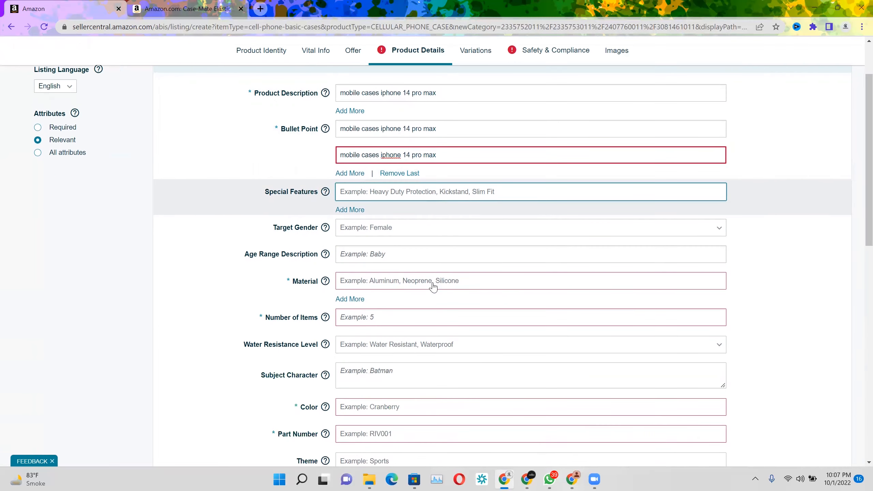
{"action": "left_click", "coordinate": [371, 233]}
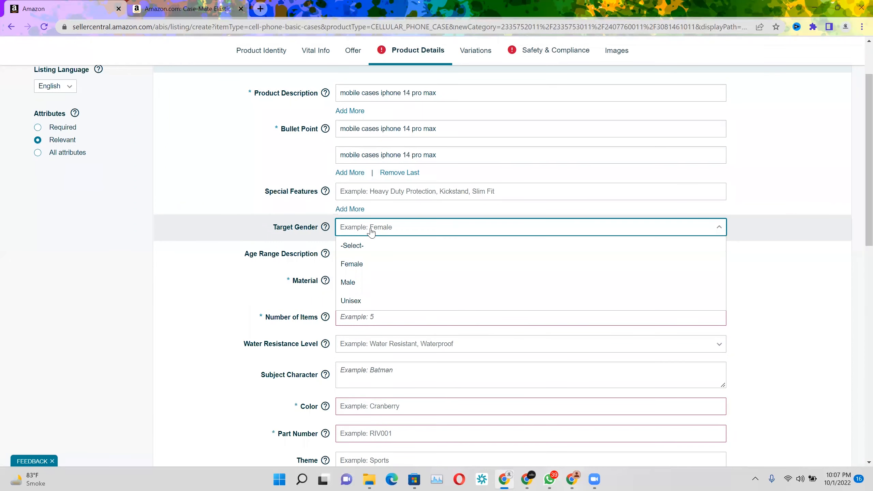
{"action": "left_click", "coordinate": [376, 300]}
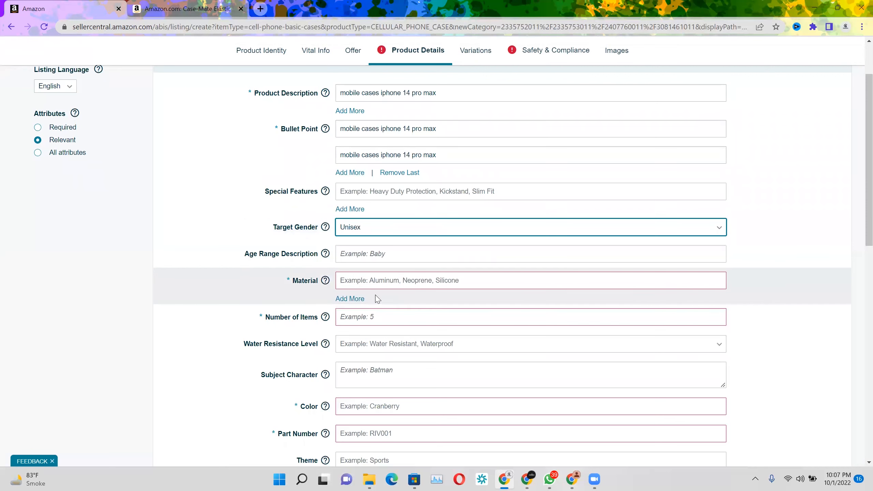
Set the material to Plastic and the number of items to 1
{"action": "left_click", "coordinate": [352, 282]}
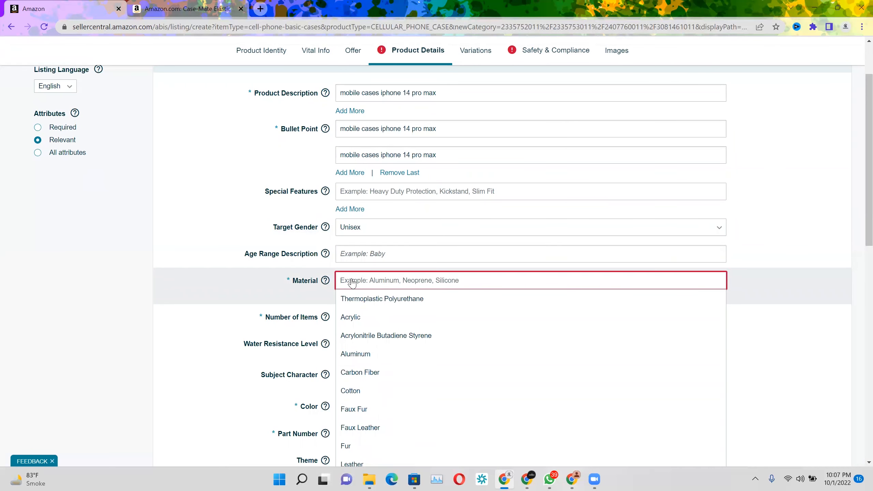
{"action": "type", "text": "pl"}
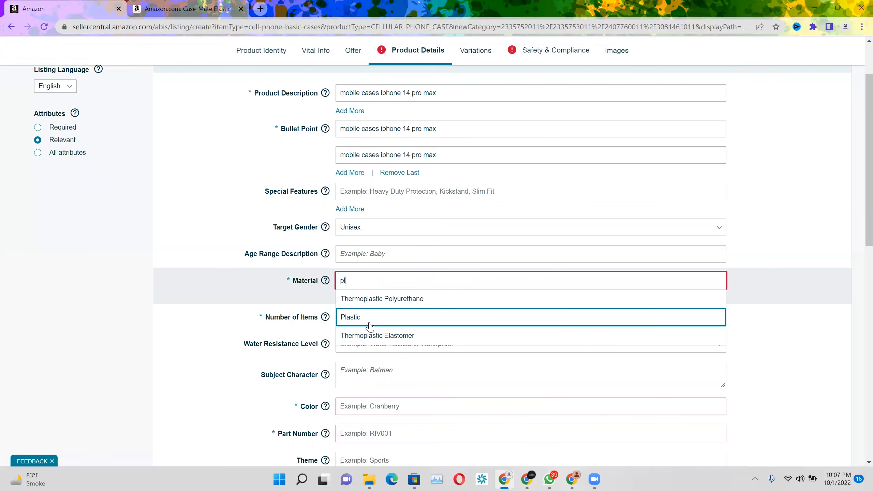
{"action": "left_click", "coordinate": [370, 326]}
{"action": "left_click", "coordinate": [353, 315]}
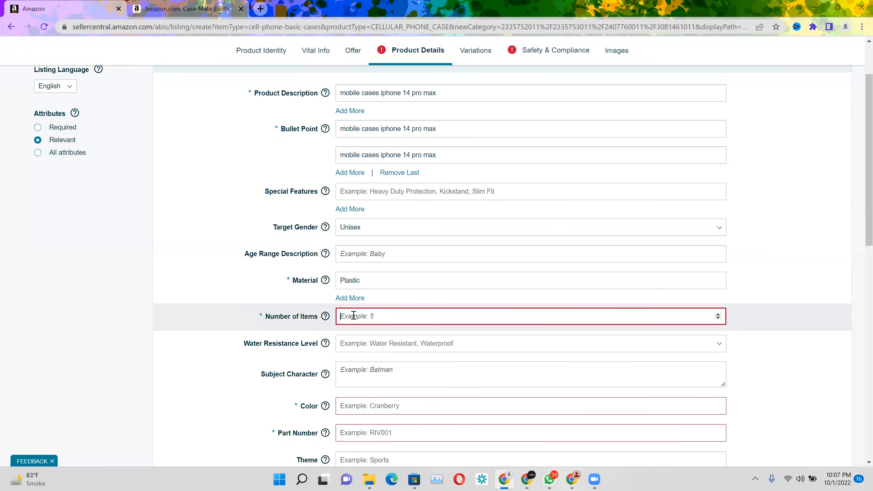
{"action": "type", "text": "1"}
Set the color to Black and the part number to Mobile-Cases-09
{"action": "scroll", "coordinate": [627, 370], "scroll_direction": "down", "scroll_amount": 5}
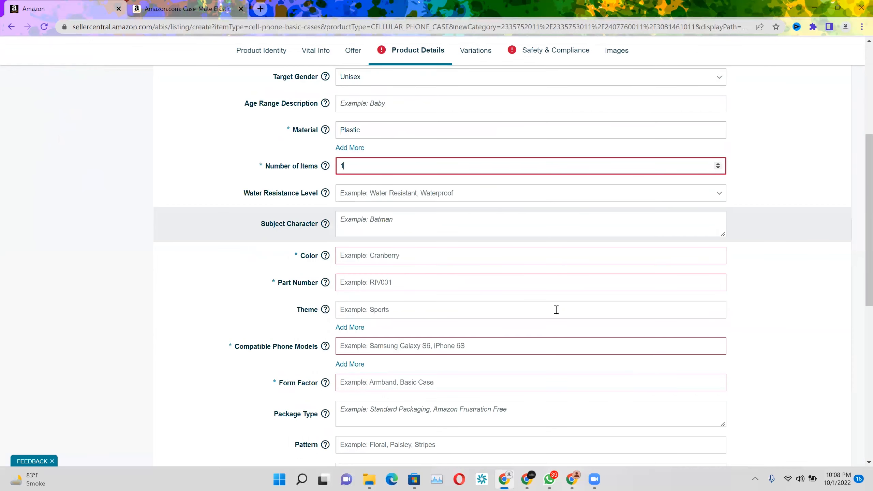
{"action": "left_click", "coordinate": [425, 155]}
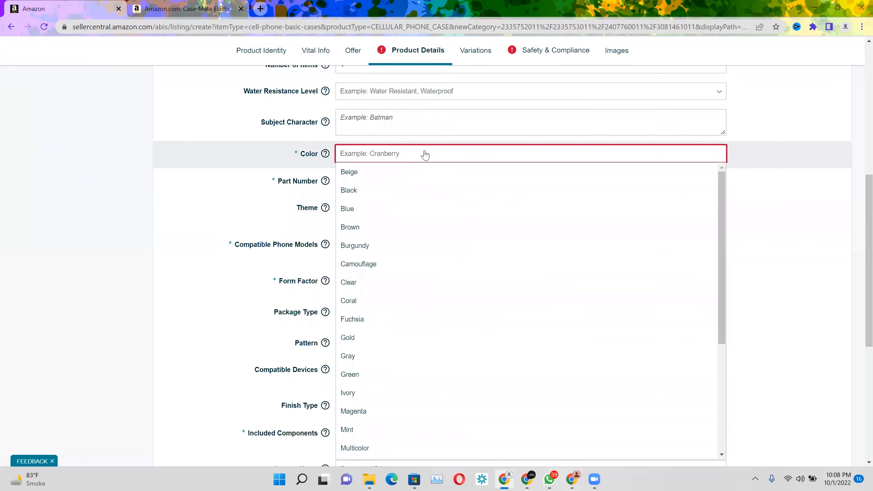
{"action": "left_click", "coordinate": [392, 192]}
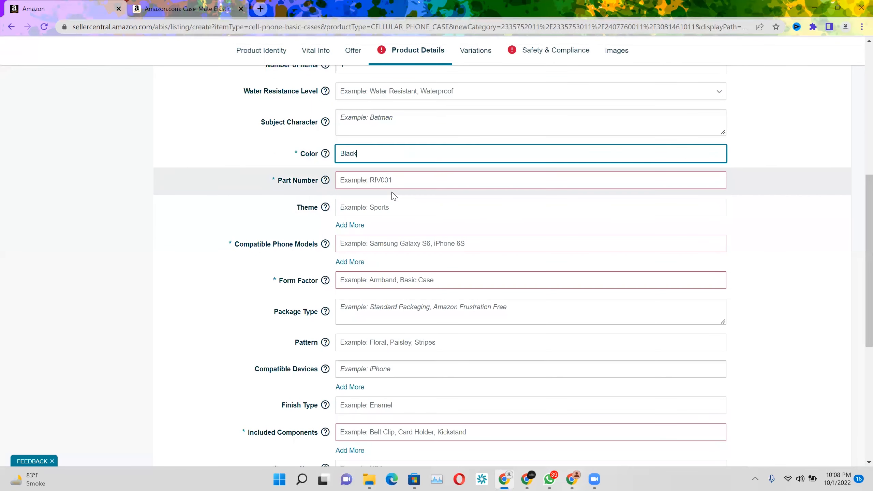
{"action": "left_click", "coordinate": [375, 187]}
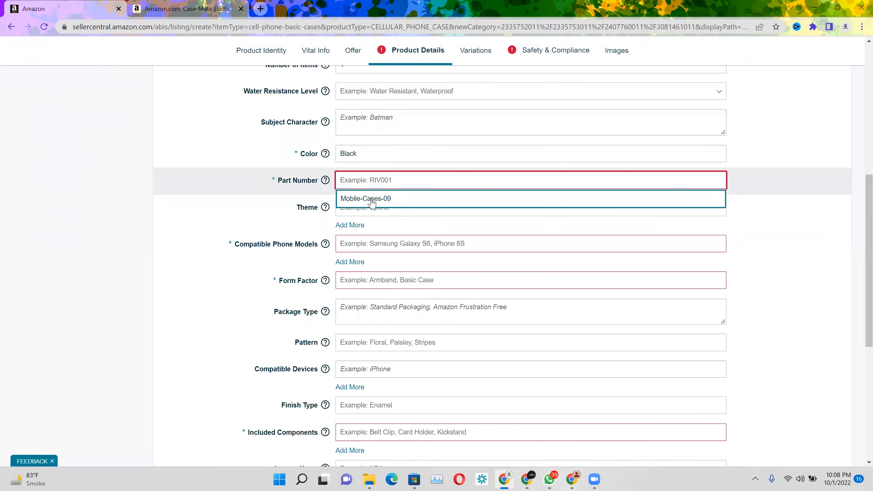
{"action": "left_click", "coordinate": [372, 202]}
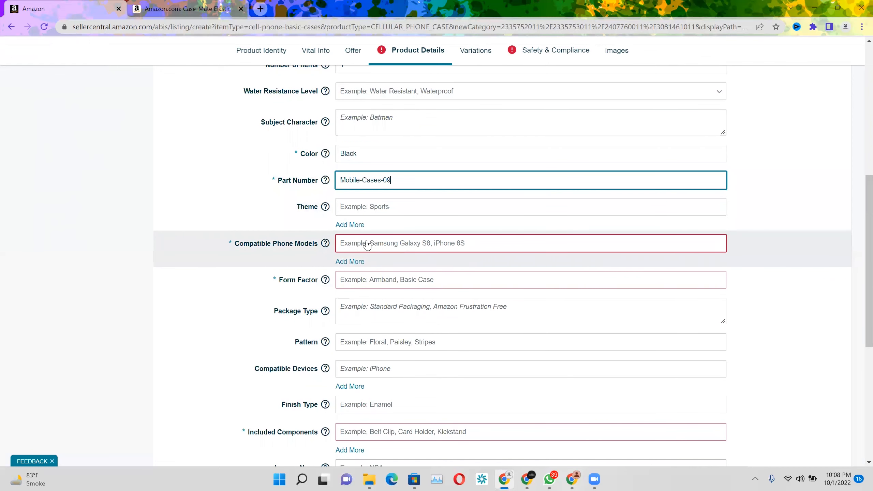
Enter "mobile cases iphone 14 pro max" as the compatible phone model
{"action": "left_click", "coordinate": [366, 245]}
{"action": "type", "text": "iphon"}
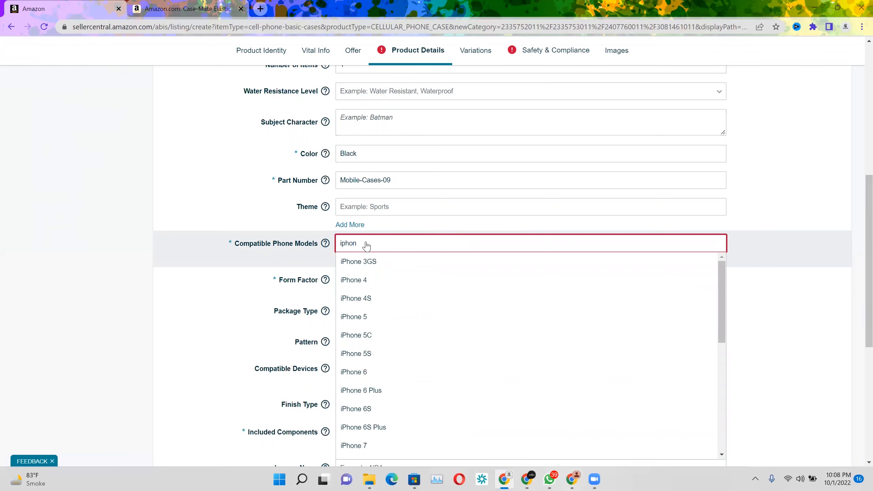
{"action": "key", "text": "BackSpace"}
{"action": "key", "text": "BackSpace"}
{"action": "key", "text": "BackSpace"}
{"action": "key", "text": "BackSpace"}
{"action": "type", "text": "mobile cases iphone 14 pro max"}
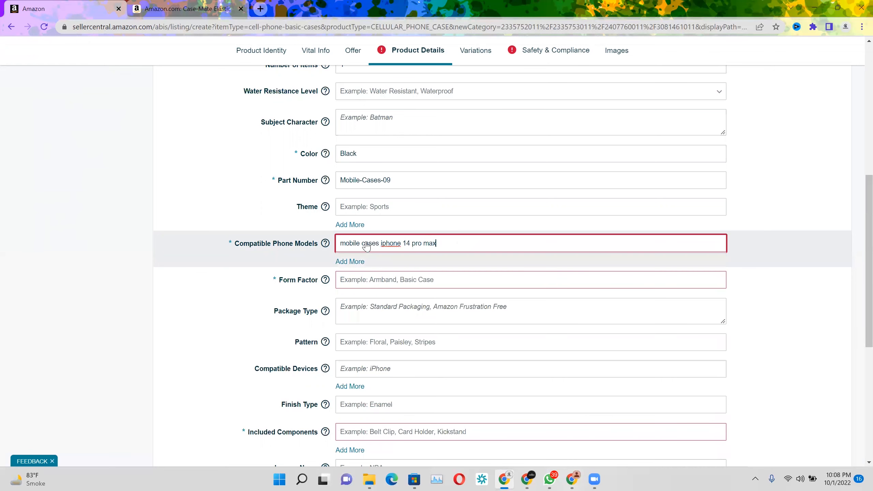
Set the form factor to Basic Case and enter "Case" as the included component
{"action": "left_click", "coordinate": [365, 291]}
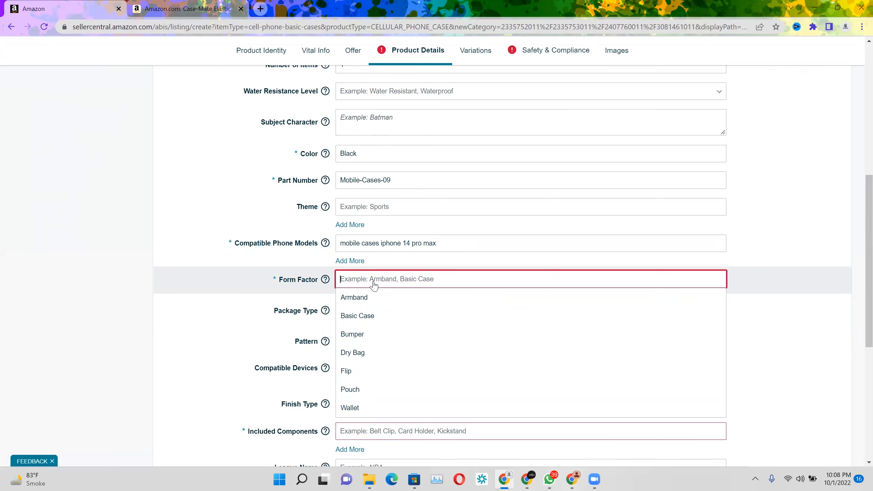
{"action": "type", "text": "Case"}
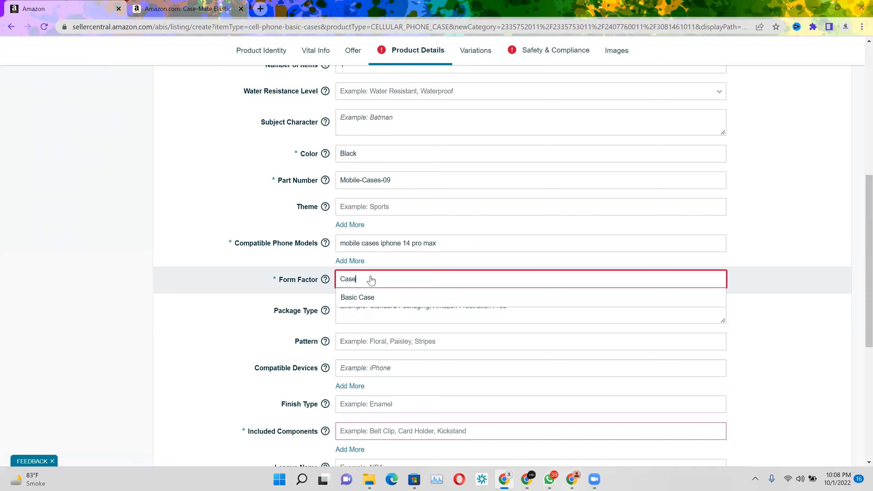
{"action": "left_click", "coordinate": [373, 297]}
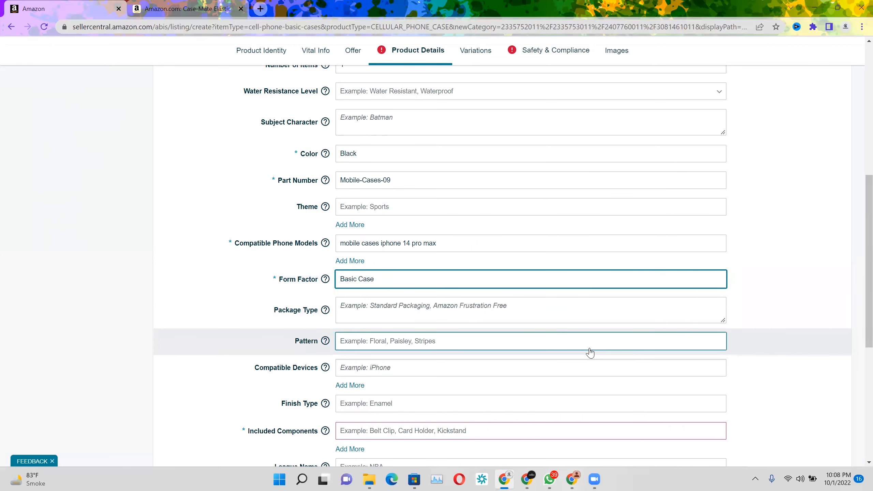
{"action": "scroll", "coordinate": [588, 353], "scroll_direction": "down", "scroll_amount": 5}
{"action": "left_click", "coordinate": [389, 215]}
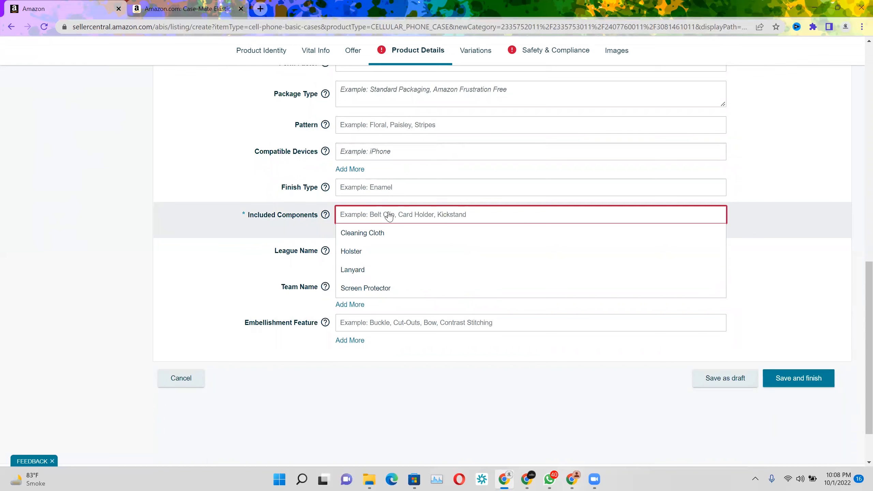
{"action": "type", "text": "Cae"}
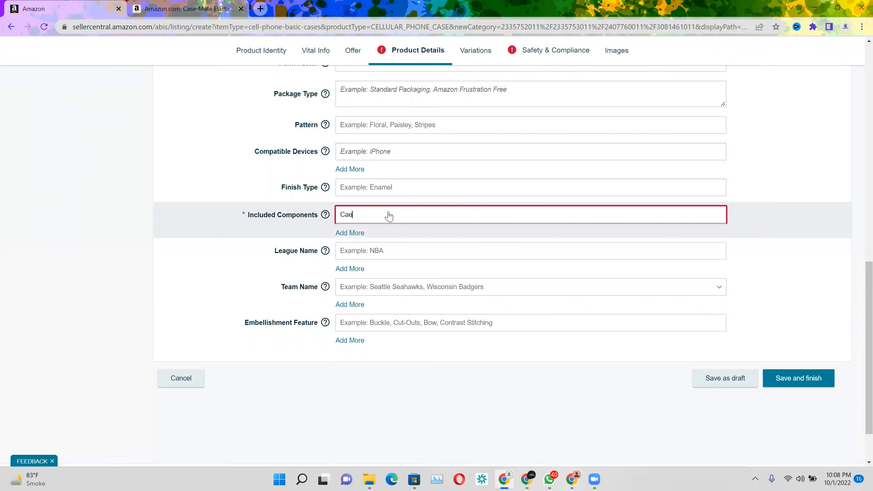
{"action": "type", "text": "se"}
Review the listing's available variation types without choosing any
{"action": "left_click", "coordinate": [535, 60]}
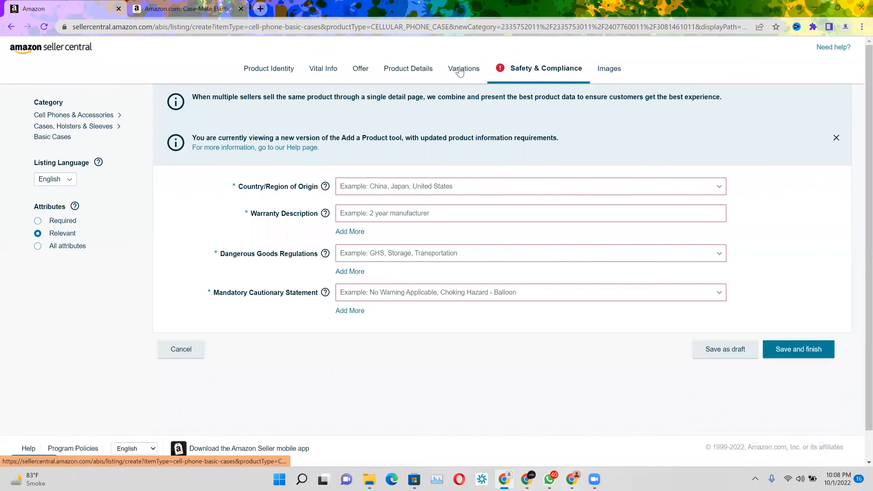
{"action": "left_click", "coordinate": [460, 70]}
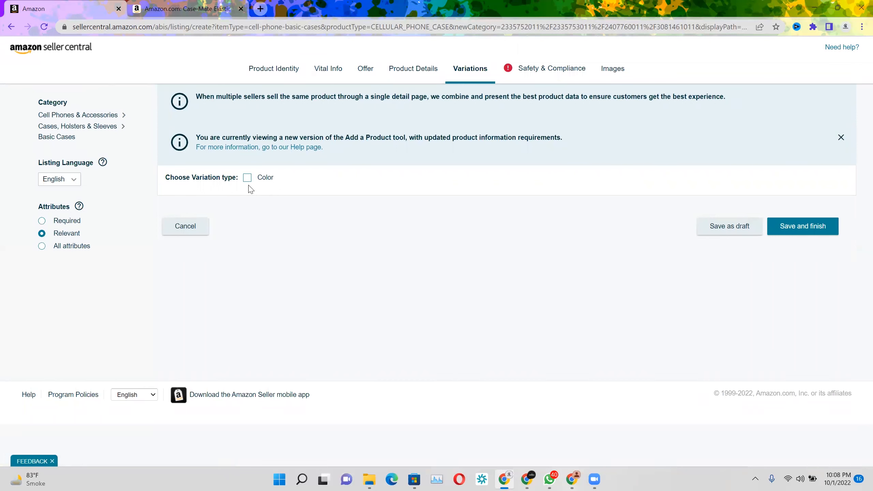
In the safety and compliance details, set the country of origin to United States and the warranty description to No
{"action": "left_click", "coordinate": [547, 71]}
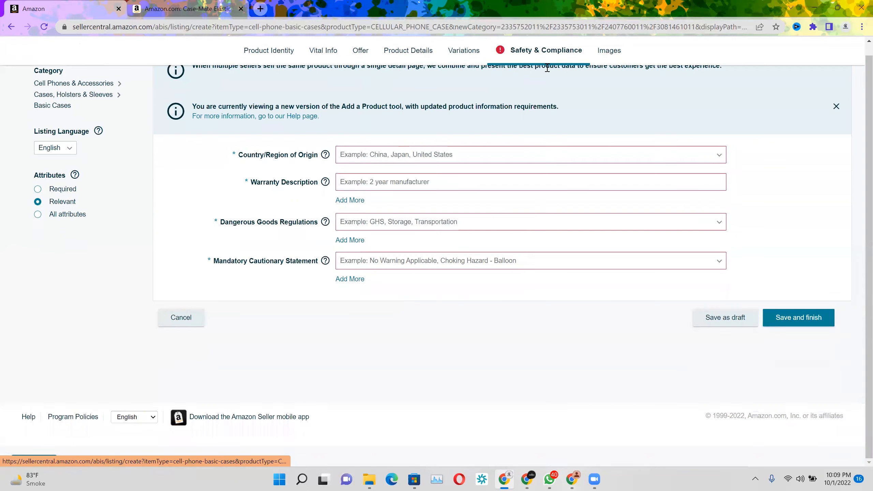
{"action": "left_click", "coordinate": [401, 159]}
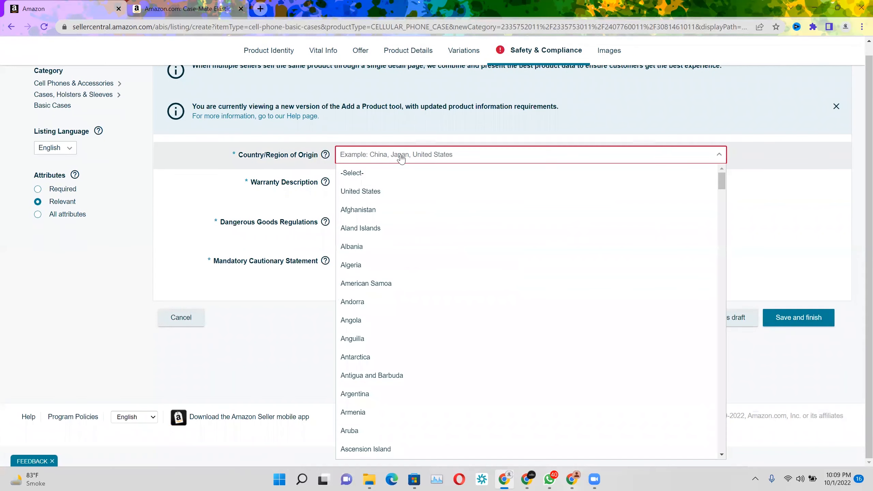
{"action": "left_click", "coordinate": [398, 192]}
{"action": "left_click", "coordinate": [360, 181]}
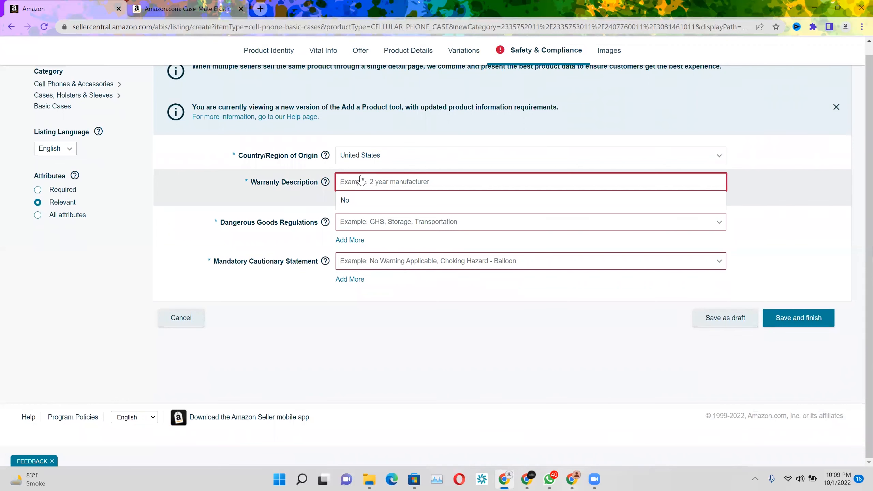
{"action": "left_click", "coordinate": [360, 203]}
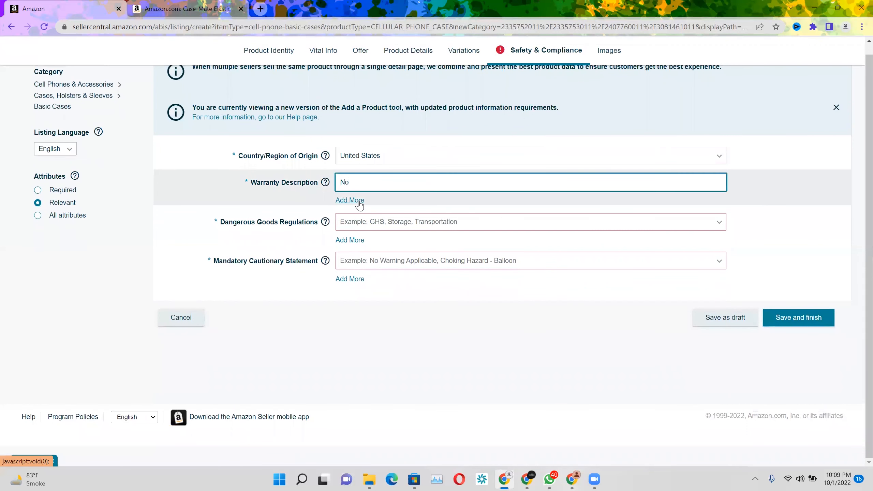
Set dangerous goods regulations to Not Applicable and the mandatory cautionary statement to No Warning Applicable
{"action": "left_click", "coordinate": [370, 226]}
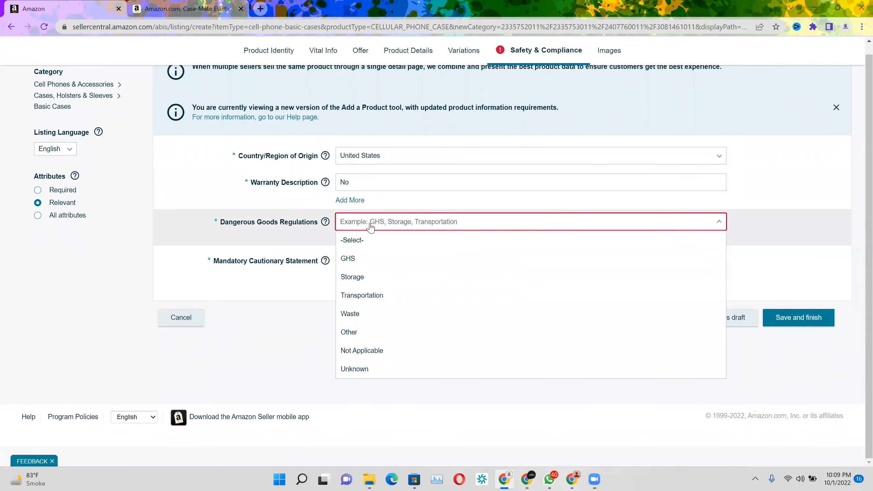
{"action": "left_click", "coordinate": [375, 349]}
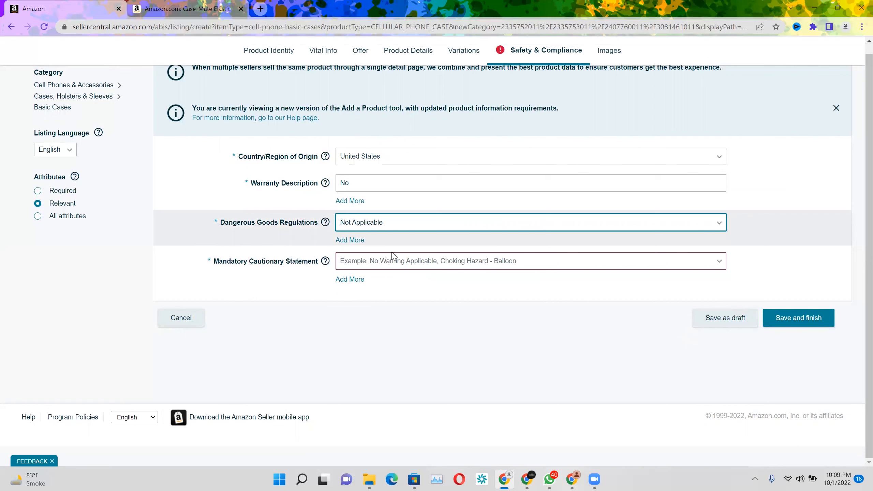
{"action": "left_click", "coordinate": [387, 263]}
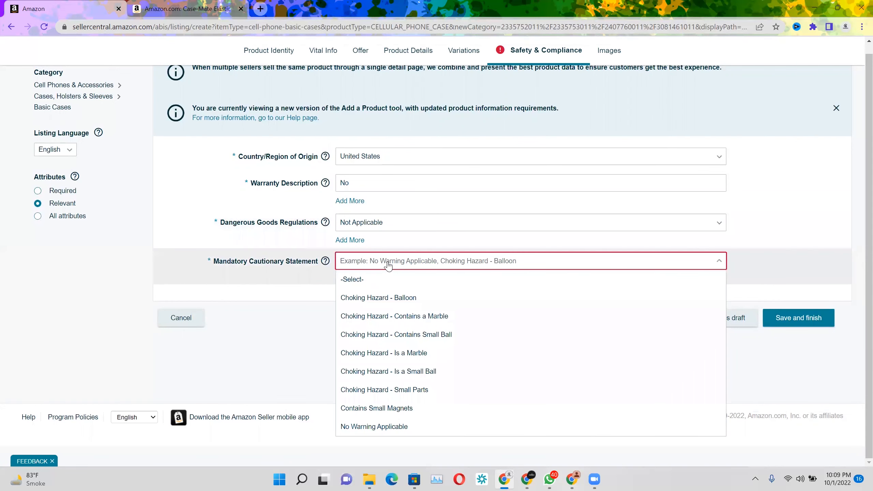
{"action": "left_click", "coordinate": [381, 425]}
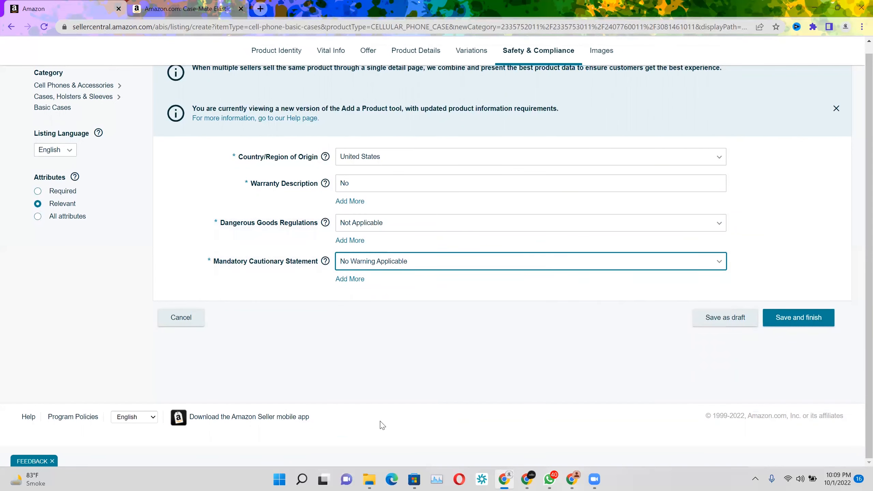
Open the listing's image section and go to the product image upload slots
{"action": "left_click", "coordinate": [610, 55]}
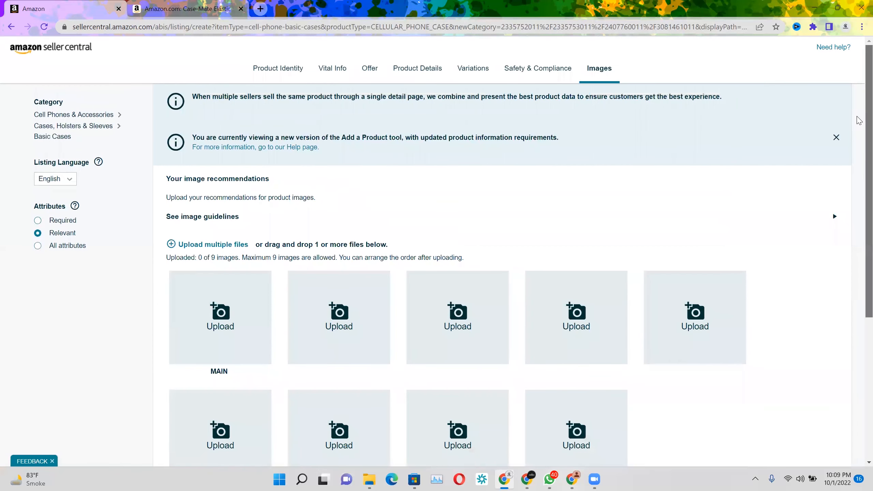
{"action": "scroll", "coordinate": [858, 120], "scroll_direction": "down", "scroll_amount": 5}
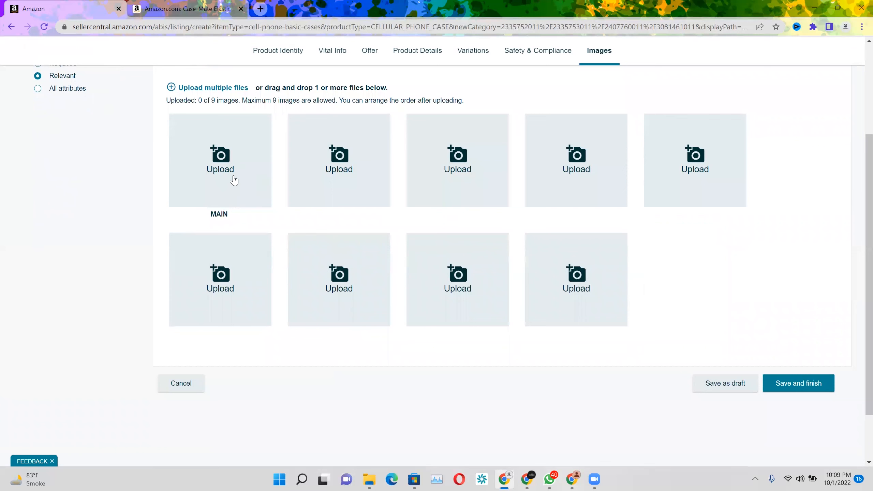